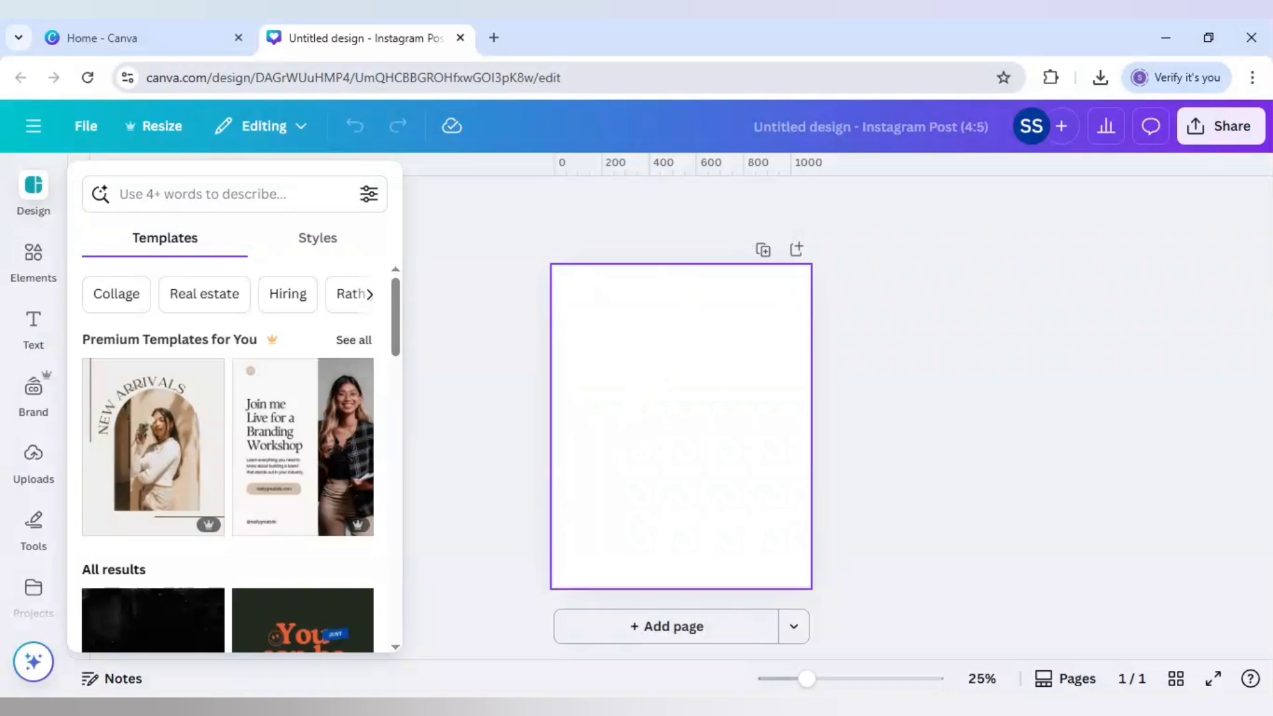
# Show the Uploads library of images beside the blank Instagram 4:5 page.
pyautogui.click(35, 458)
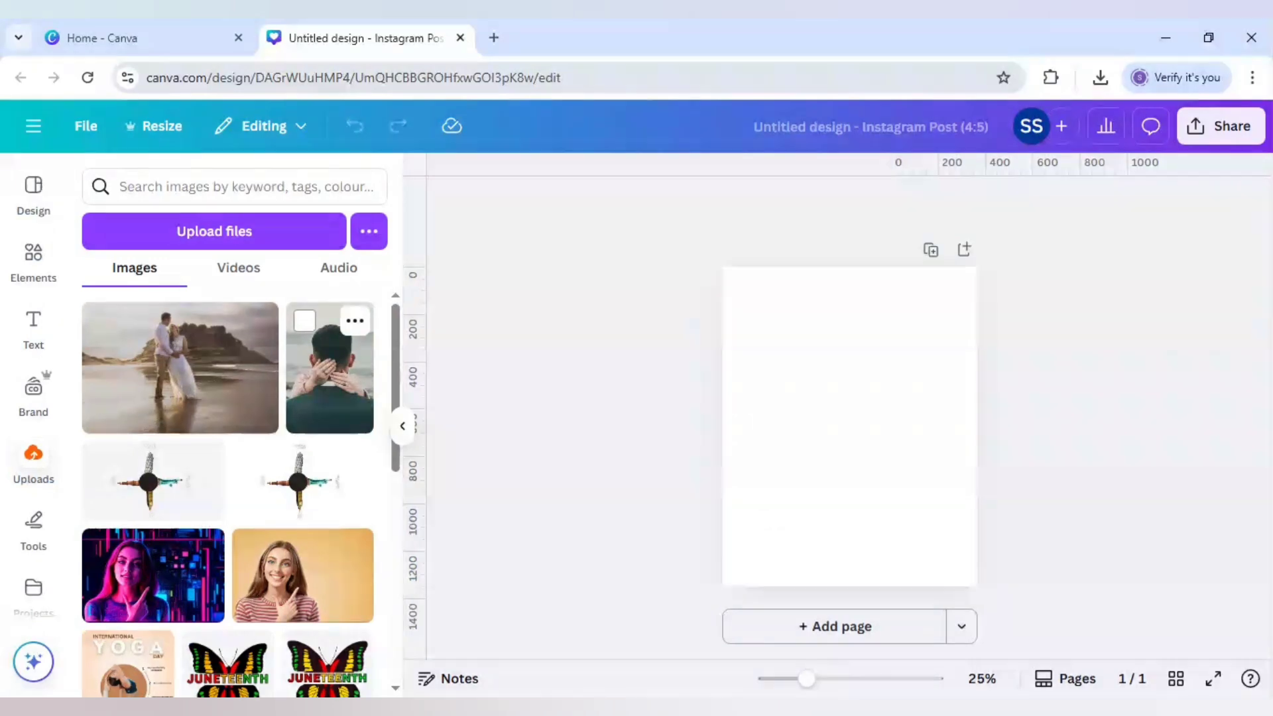
# Add the man's back photo, anchor it top-left and enlarge it to cover most of the page.
pyautogui.click(338, 409)
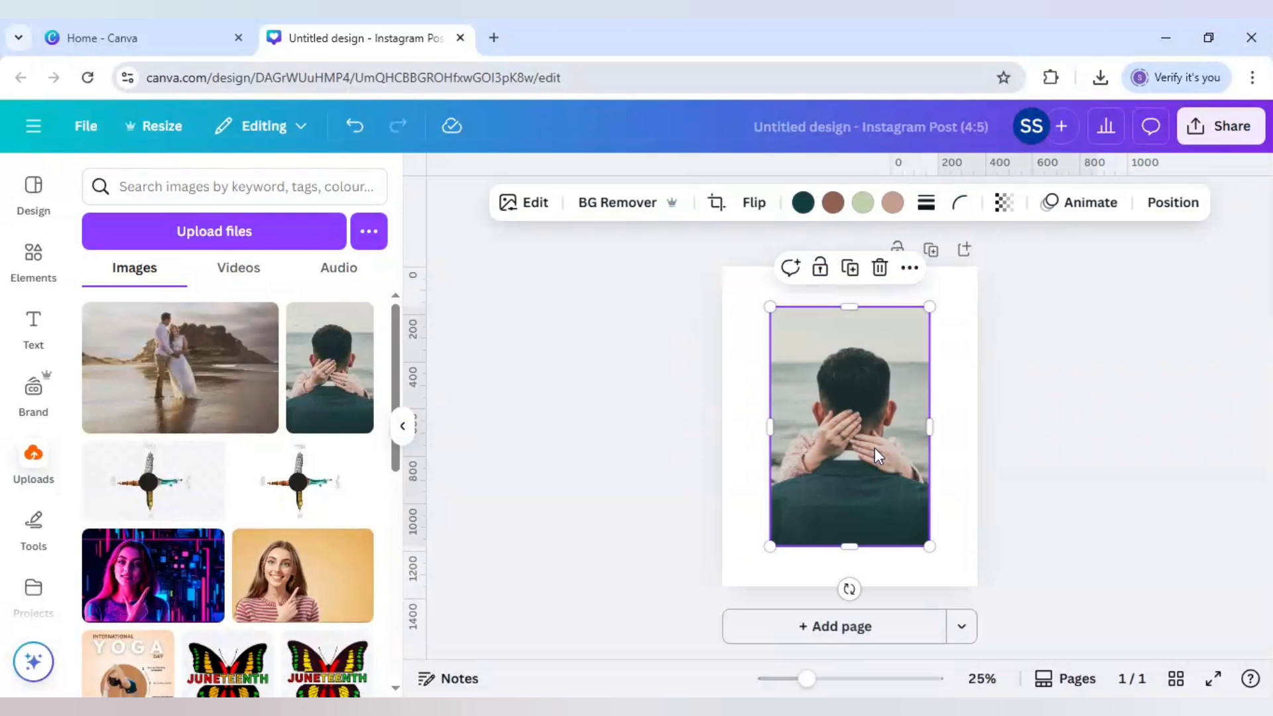
pyautogui.moveTo(875, 449); pyautogui.dragTo(829, 398)
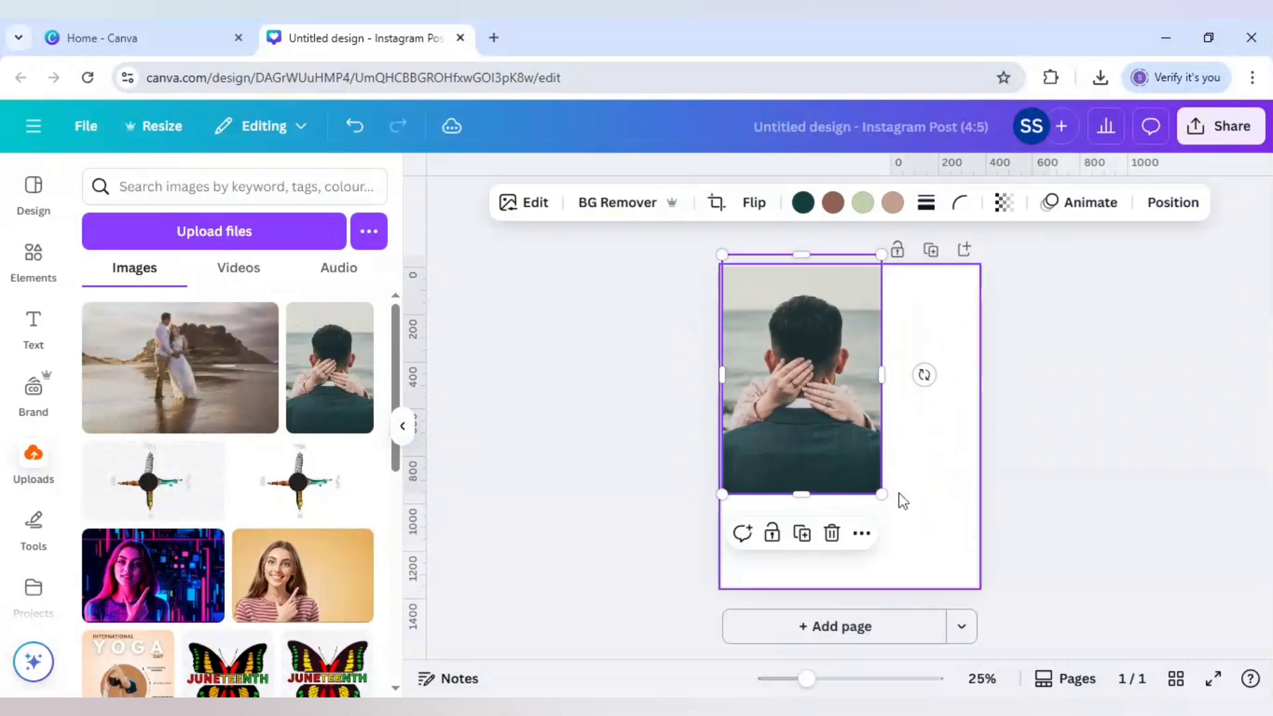
pyautogui.moveTo(884, 489); pyautogui.dragTo(972, 559)
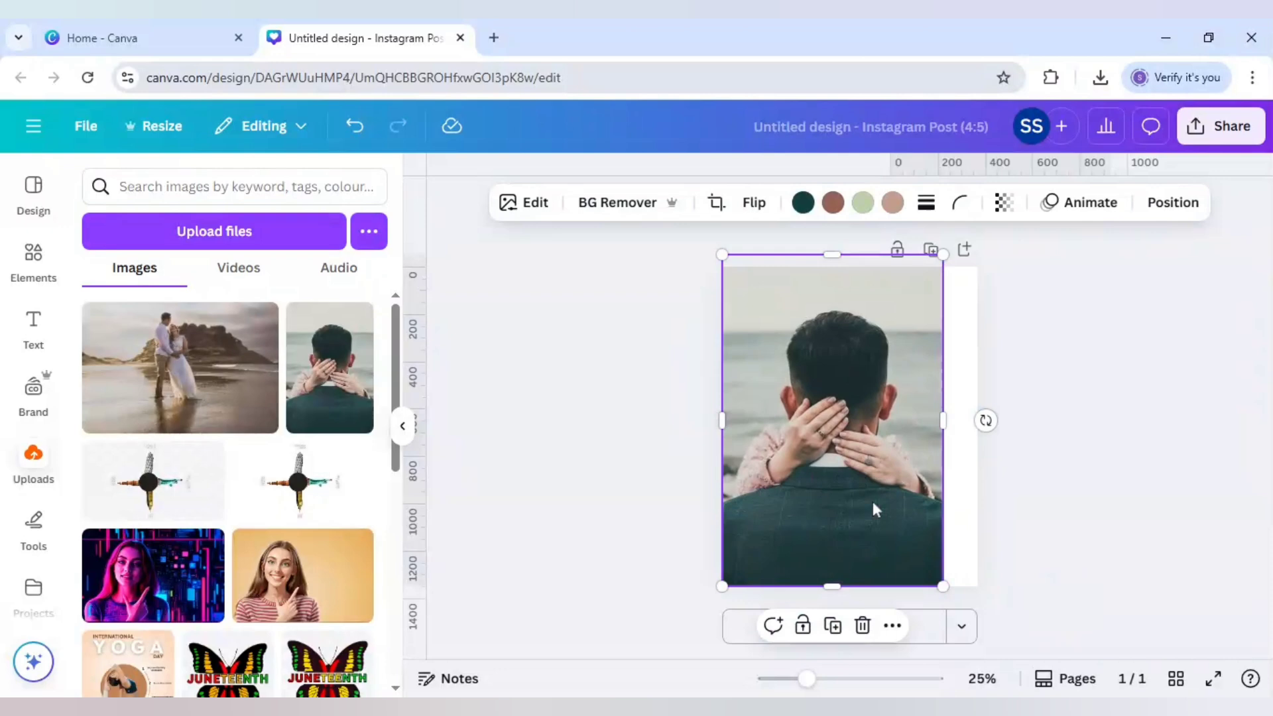
pyautogui.moveTo(865, 425); pyautogui.dragTo(890, 412)
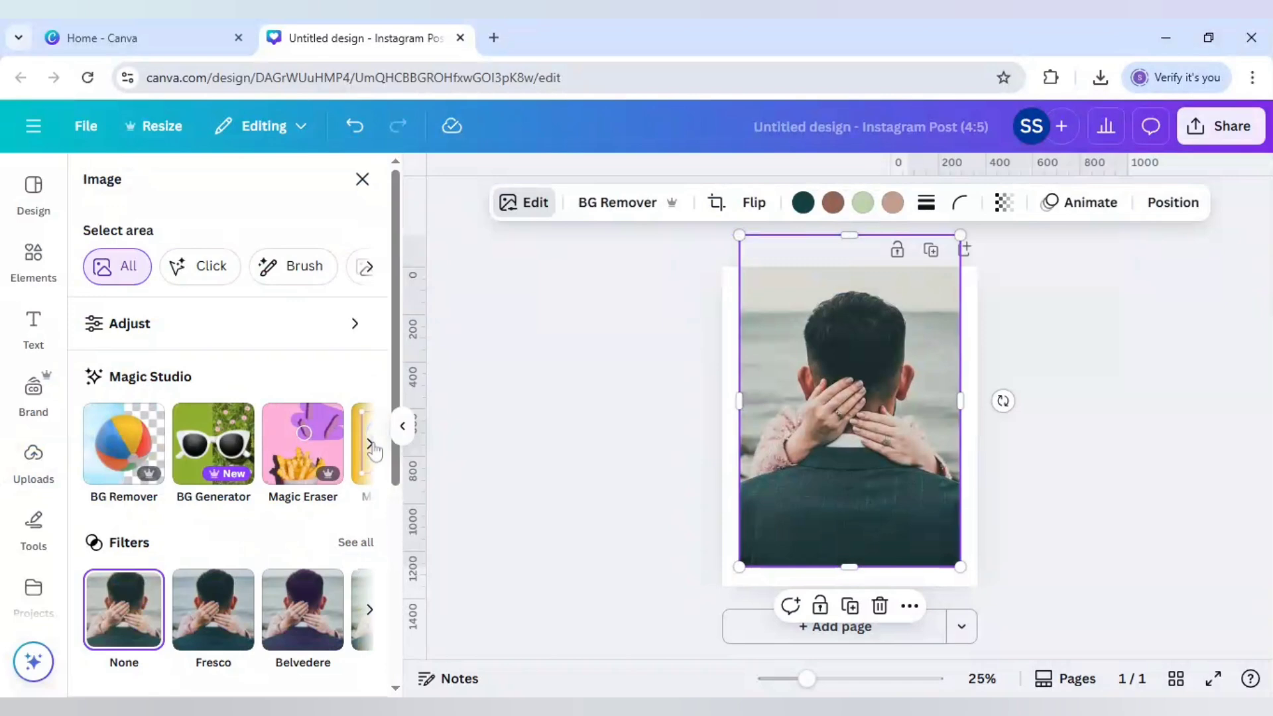
# Magic Expand the man's photo to Whole Page and apply the fourth generated result.
pyautogui.click(371, 445)
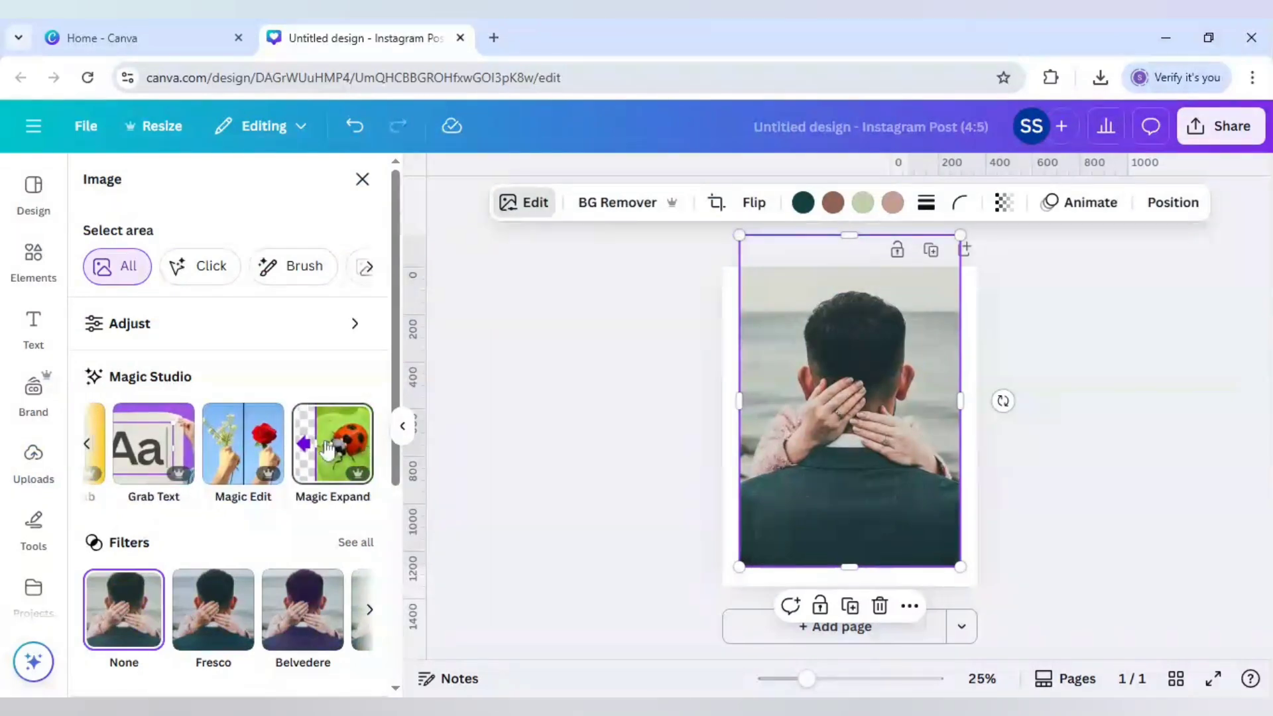
pyautogui.click(356, 438)
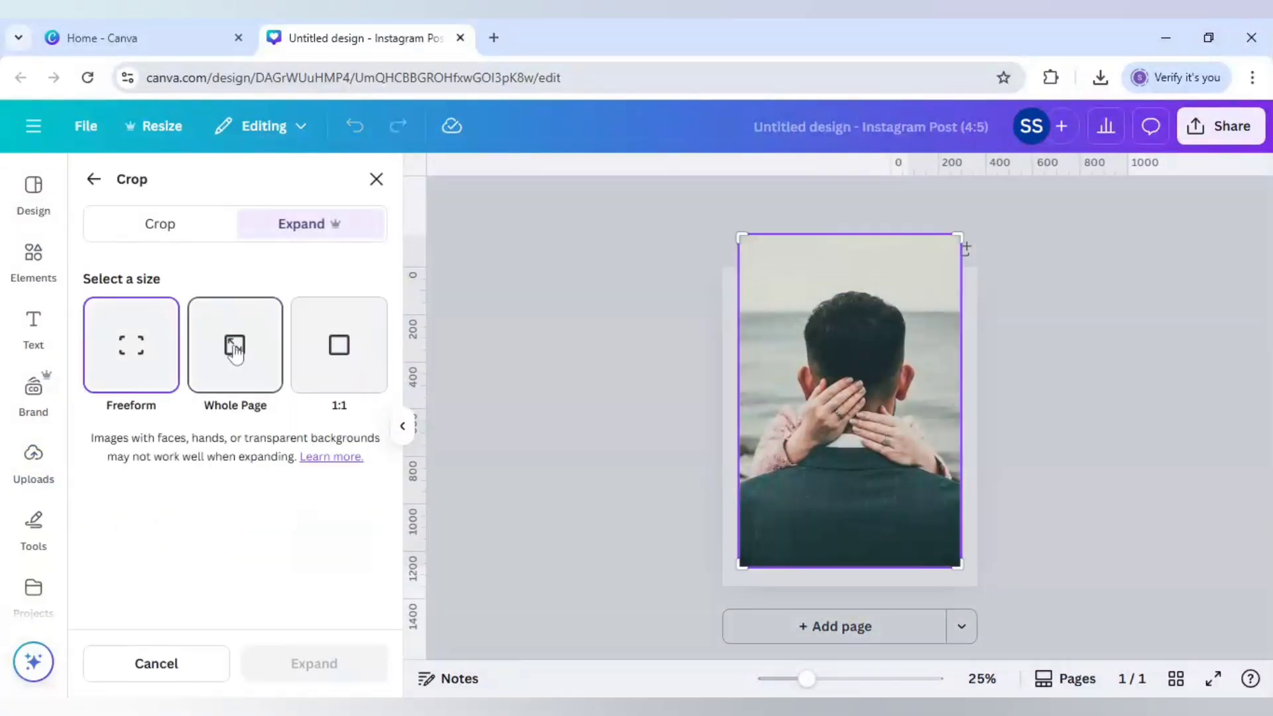
pyautogui.click(234, 346)
pyautogui.click(315, 659)
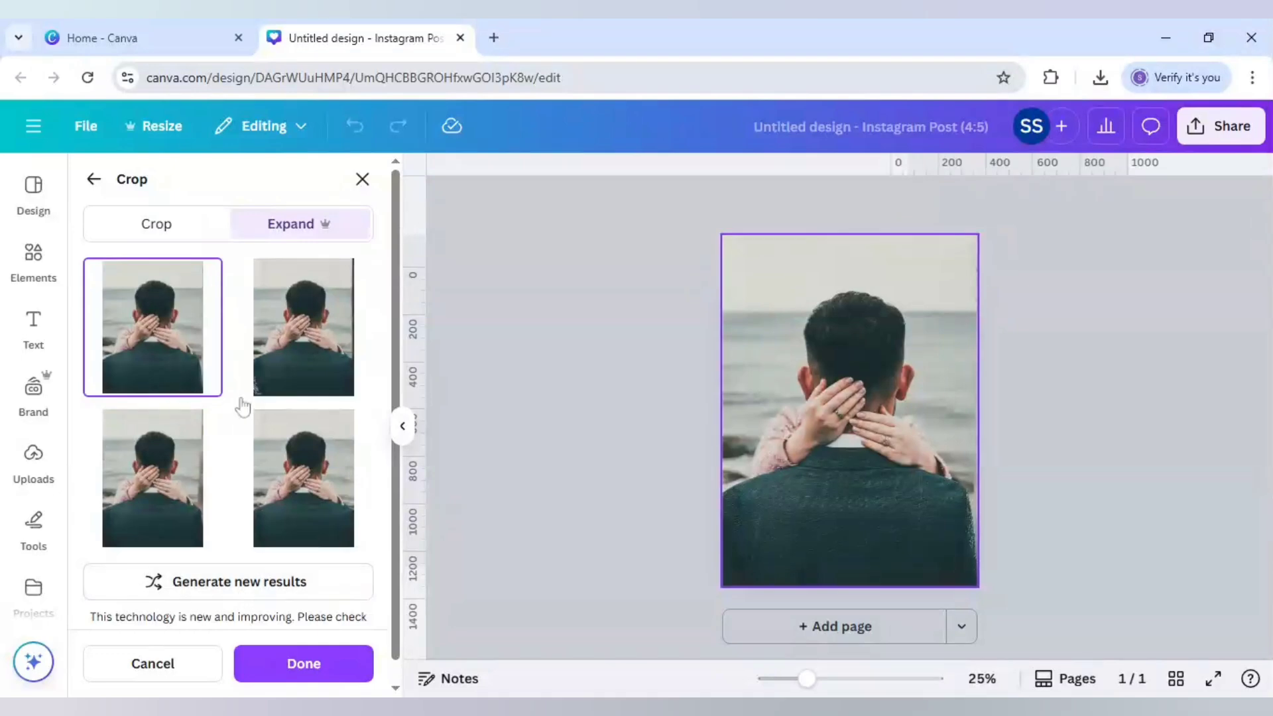
pyautogui.click(302, 467)
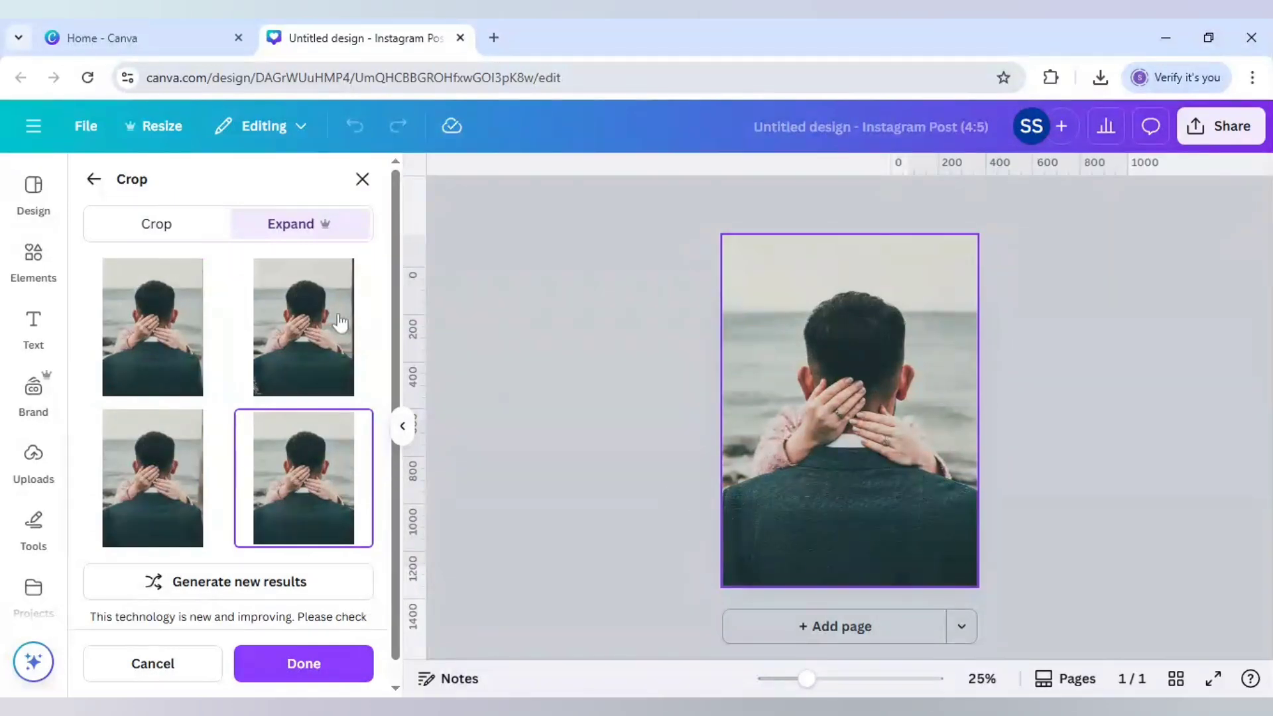
pyautogui.click(511, 537)
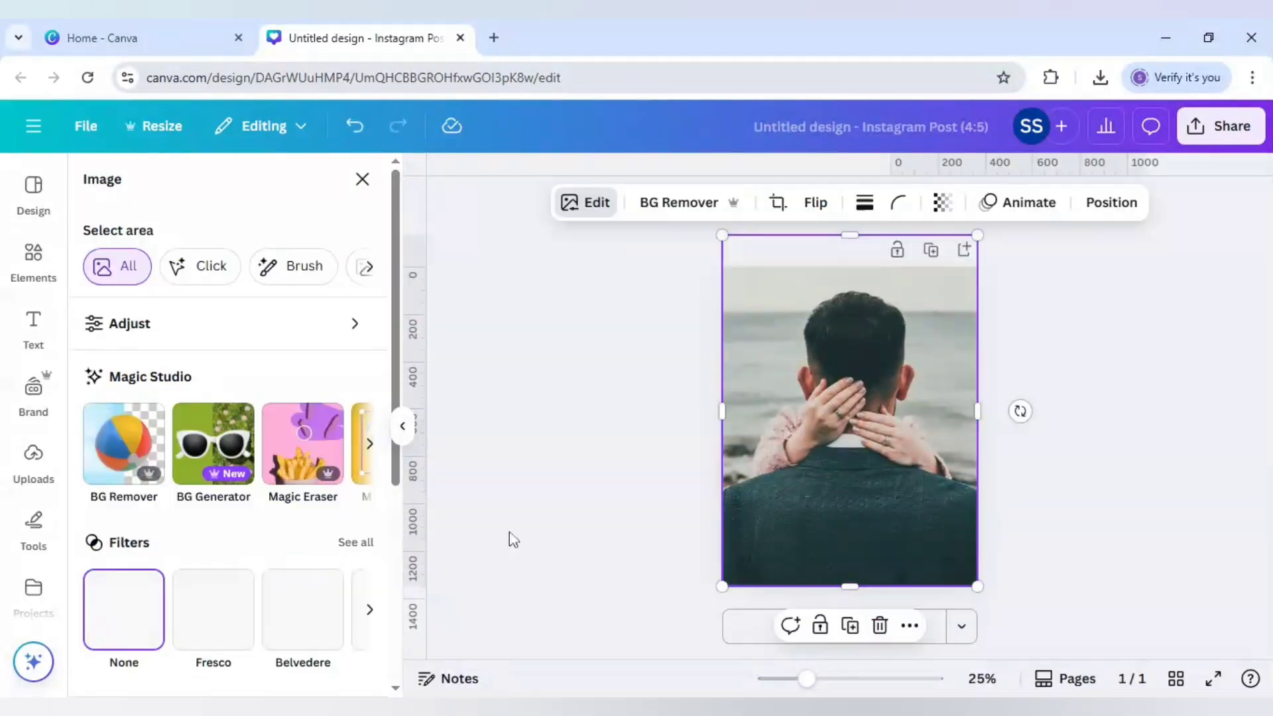
# Add the beach wedding-couple photo and stretch it across the lower part of the page.
pyautogui.click(33, 454)
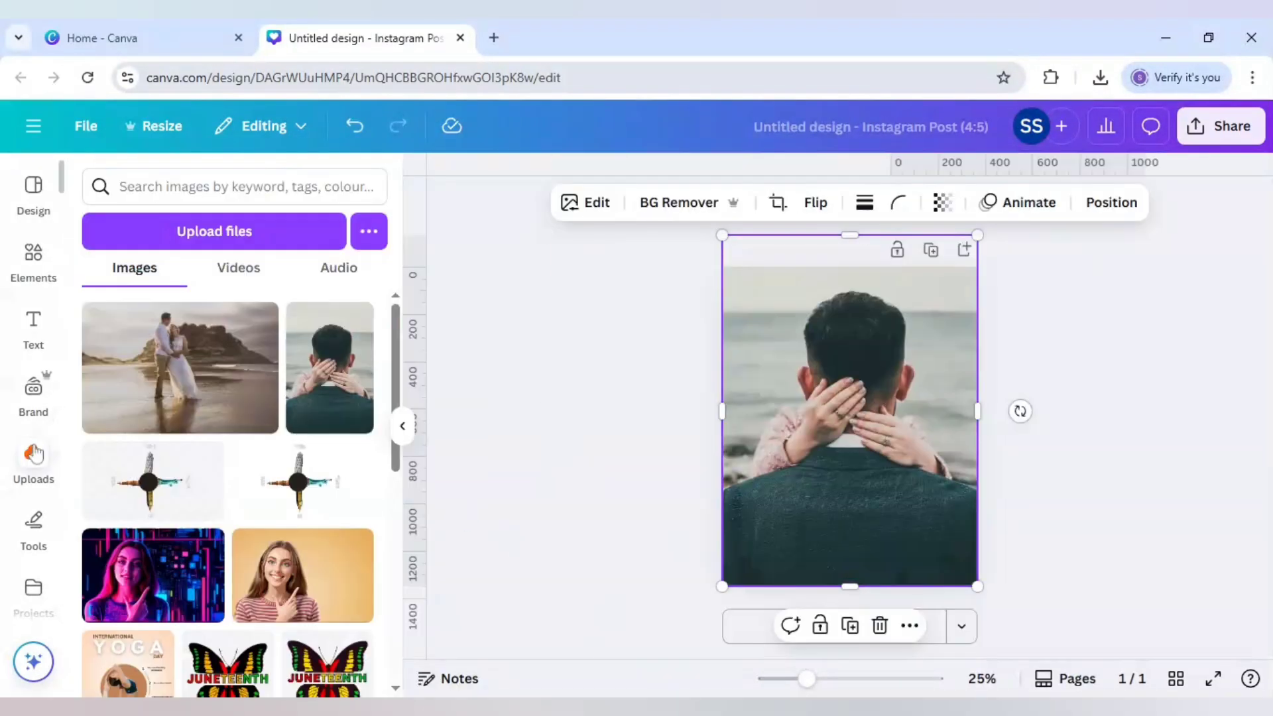
pyautogui.click(214, 388)
pyautogui.moveTo(861, 468); pyautogui.dragTo(836, 560)
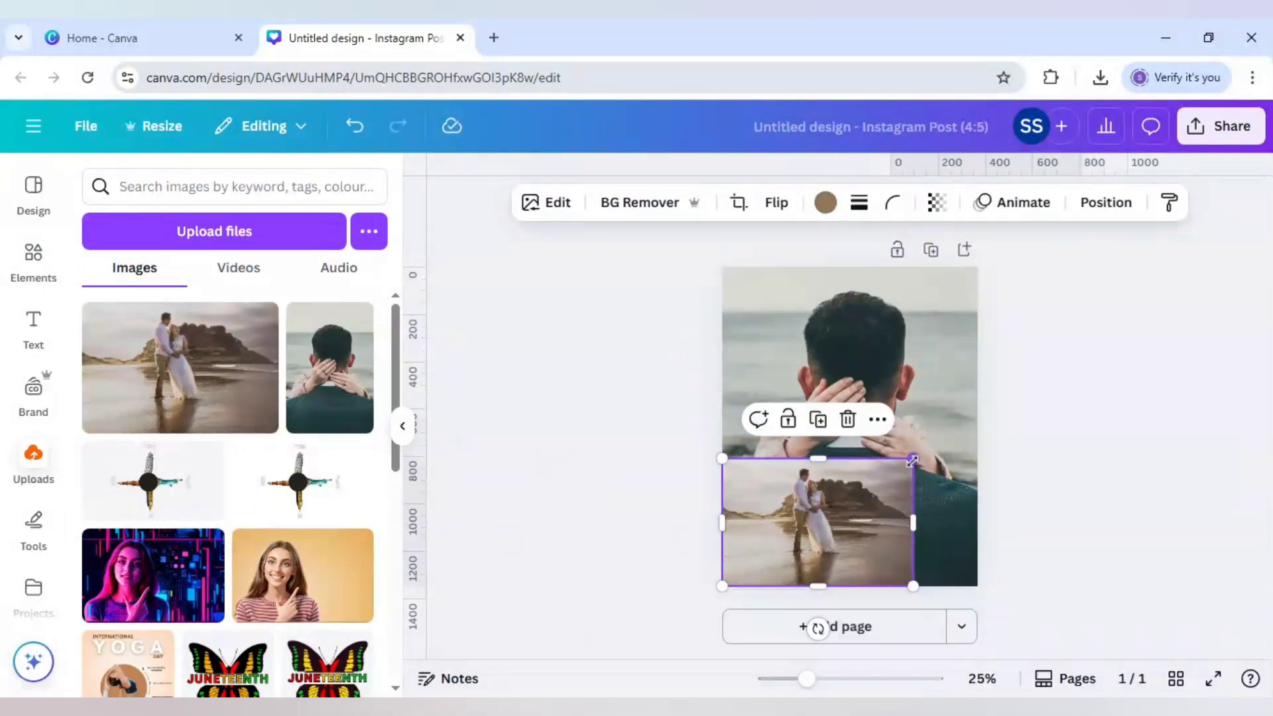
pyautogui.moveTo(913, 458); pyautogui.dragTo(1001, 448)
pyautogui.moveTo(886, 513); pyautogui.dragTo(890, 545)
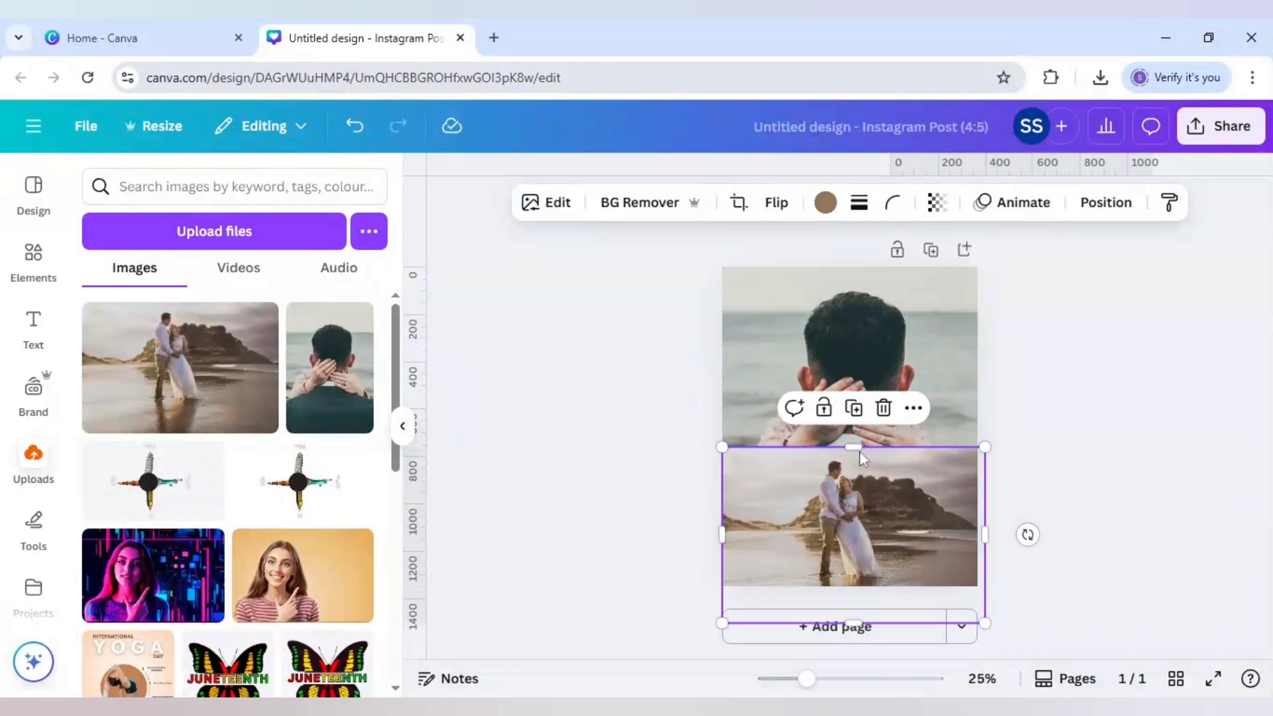
# Try the couple photo at transparency 58, then restore it to 100.
pyautogui.click(936, 203)
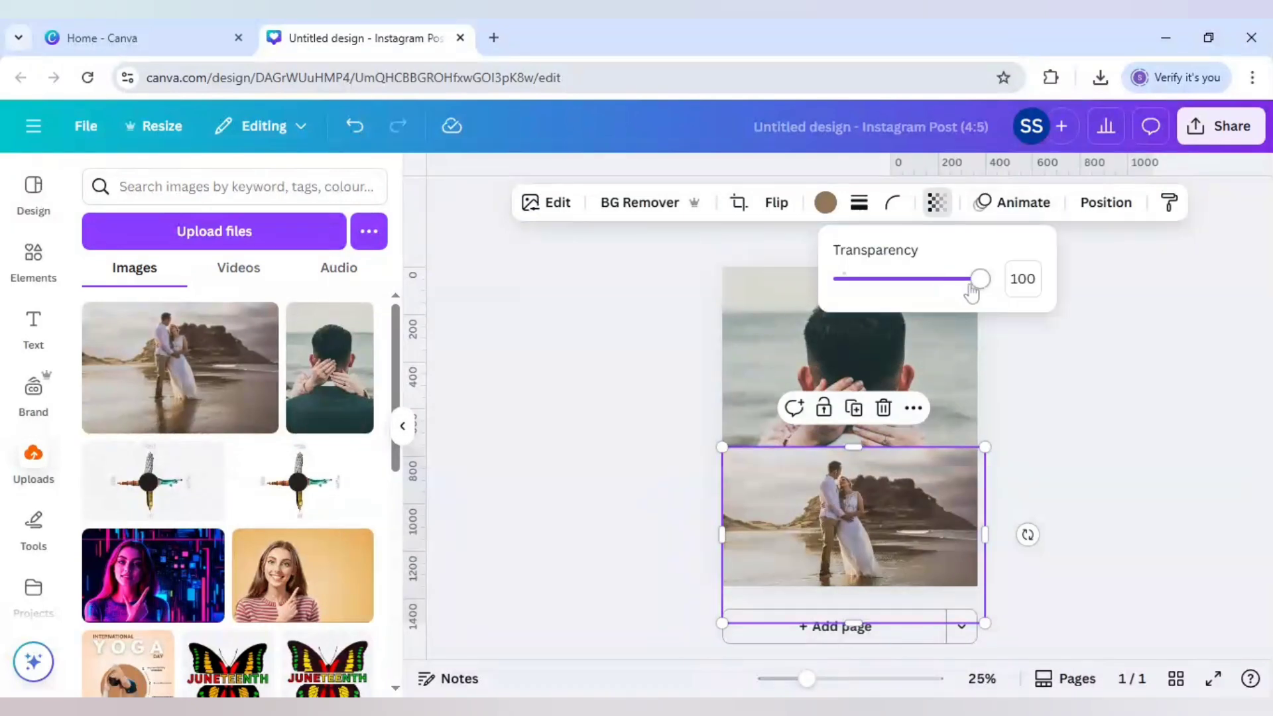
pyautogui.moveTo(973, 290); pyautogui.dragTo(925, 292)
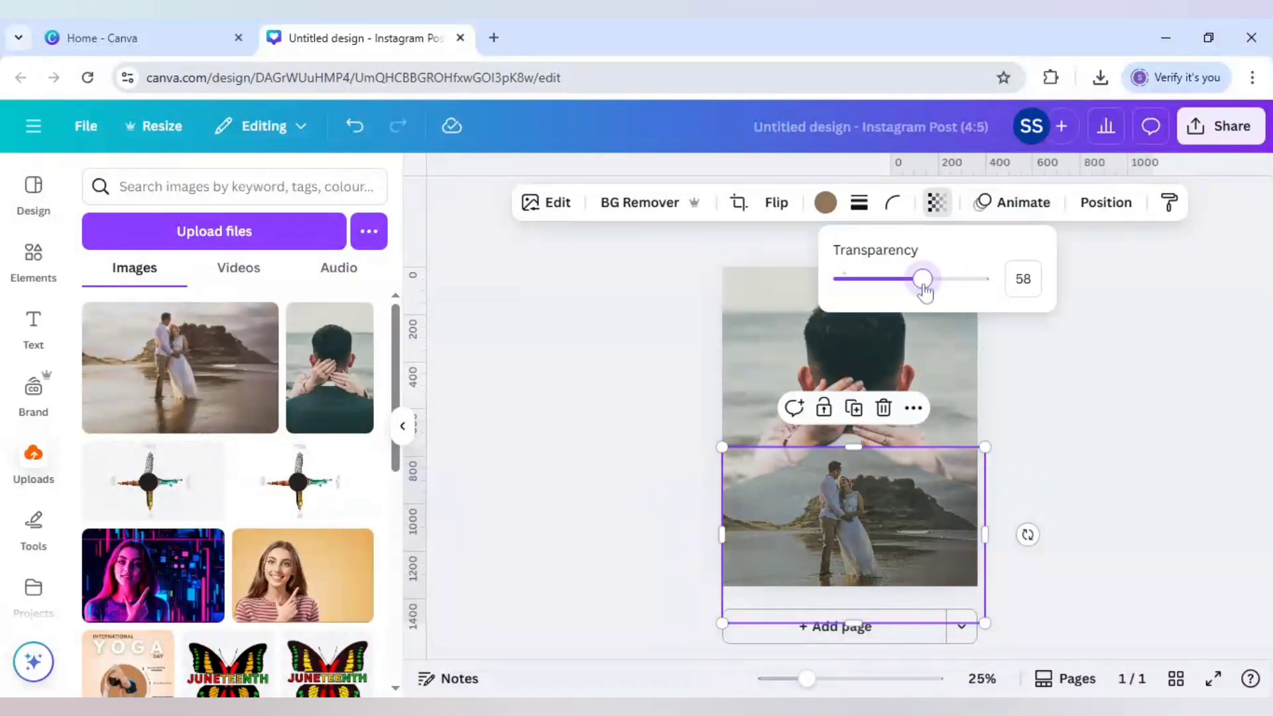
pyautogui.click(882, 488)
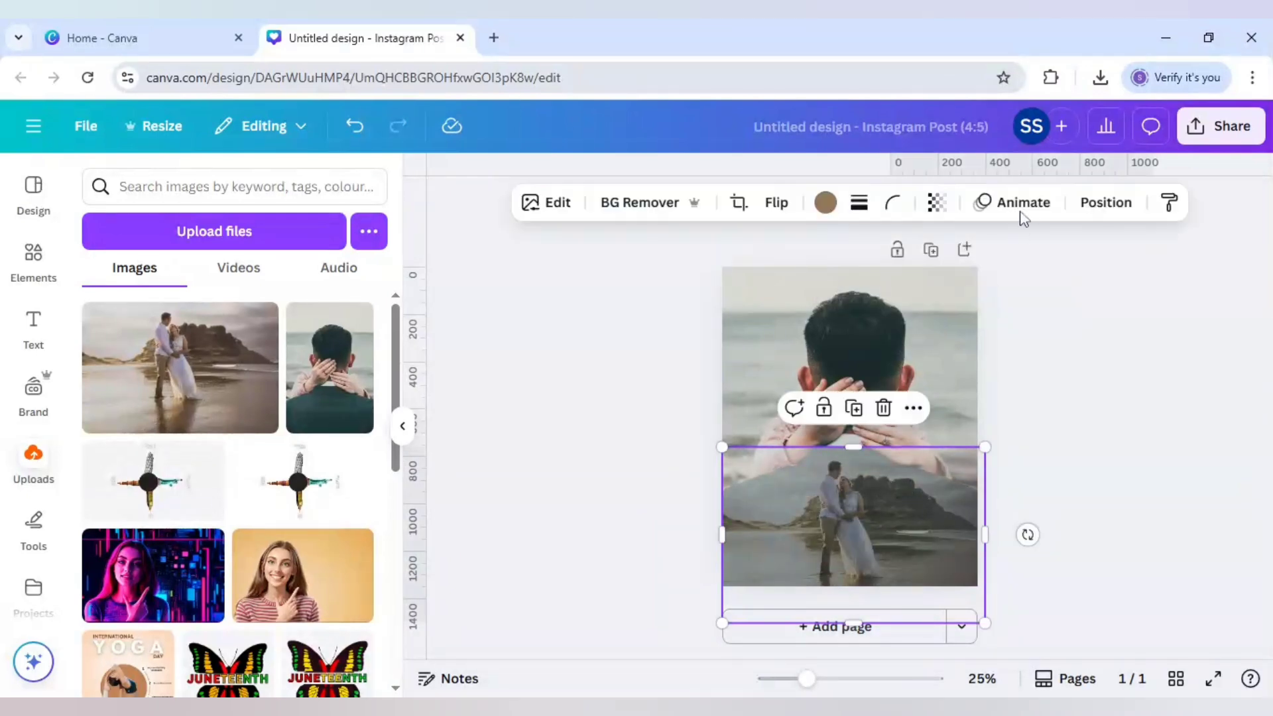
pyautogui.click(935, 202)
pyautogui.moveTo(923, 279); pyautogui.dragTo(1054, 287)
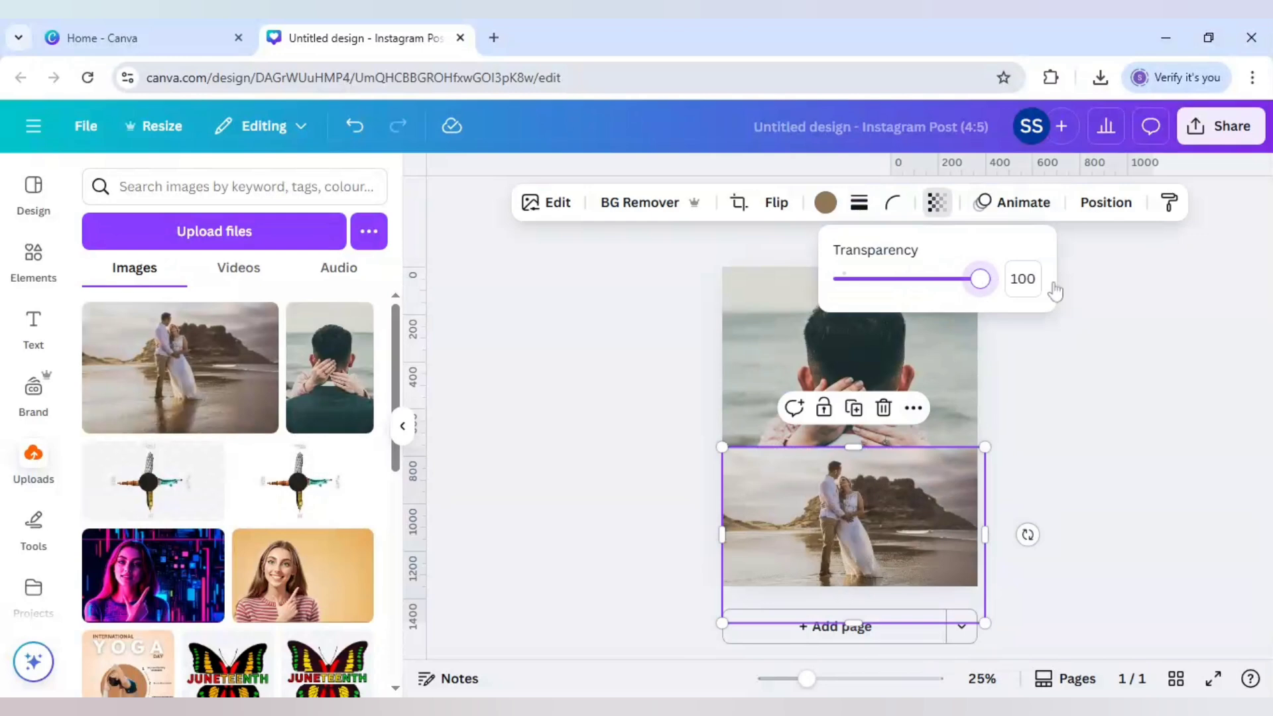
# Search Apps for 'blend' and open the Image Blender app.
pyautogui.scroll(-3, 36, 517)
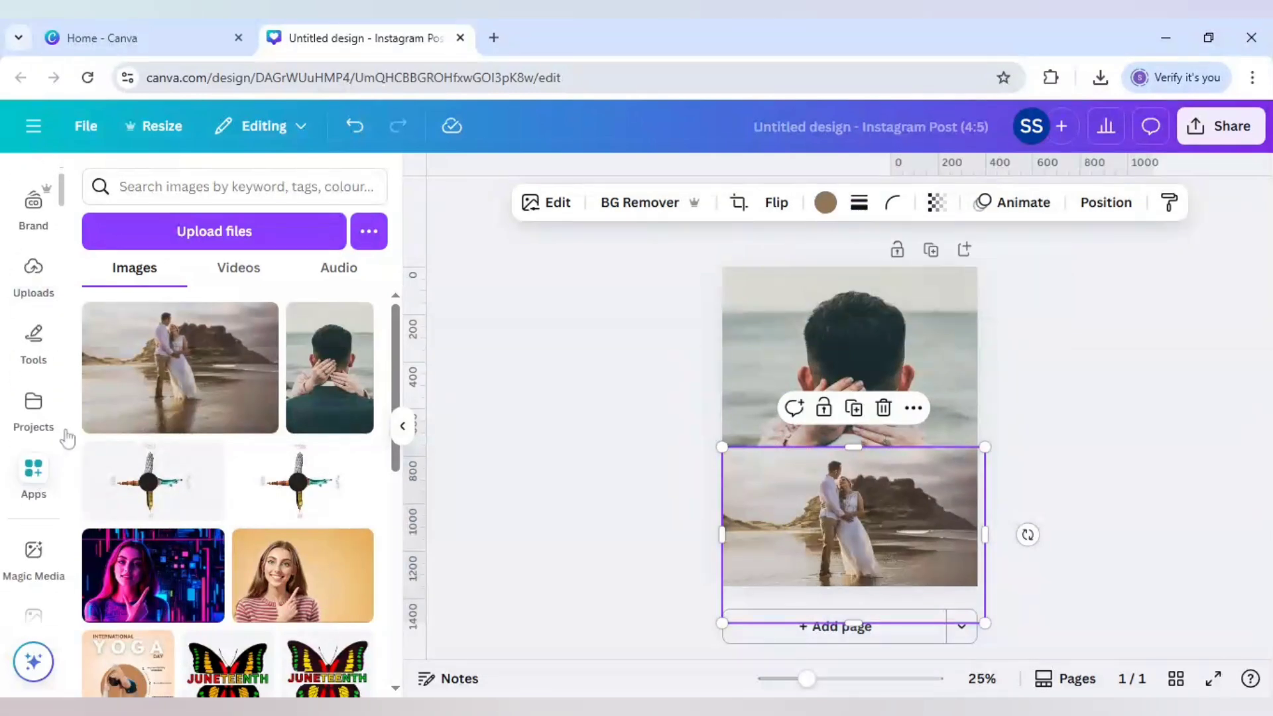
pyautogui.click(33, 472)
pyautogui.write('ble')
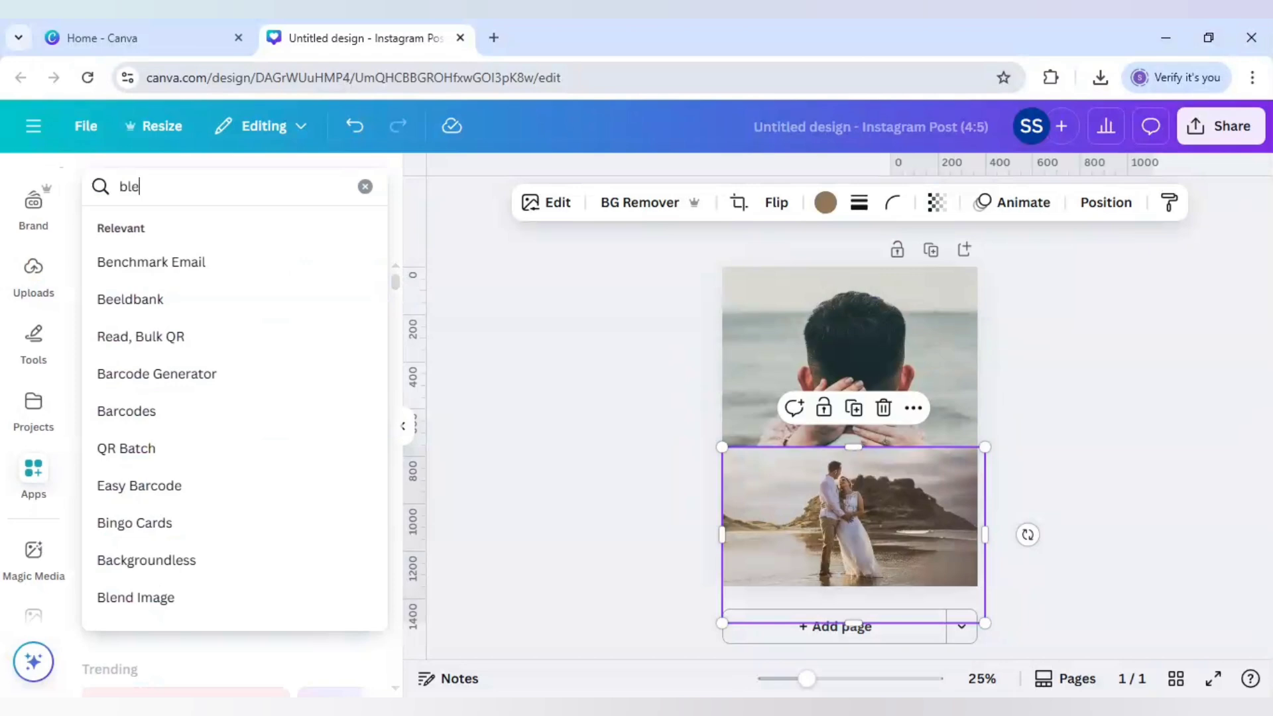
pyautogui.write('nd')
pyautogui.press('Return')
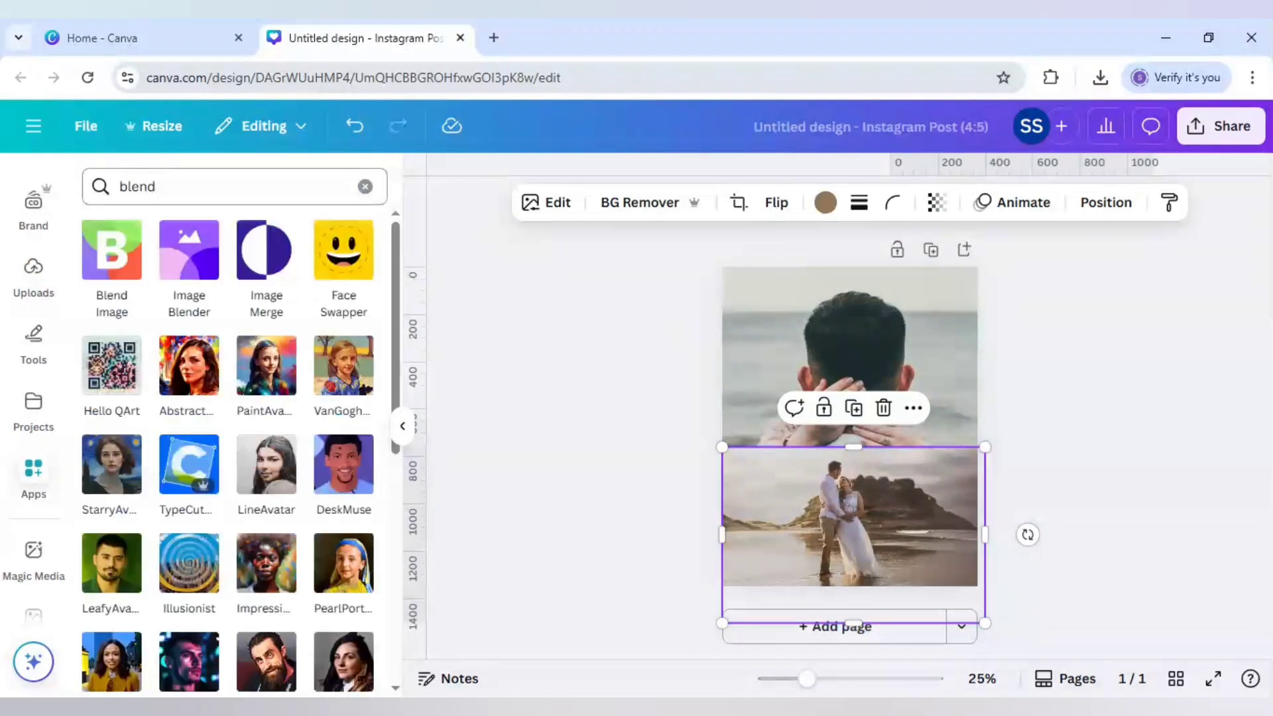
pyautogui.click(190, 265)
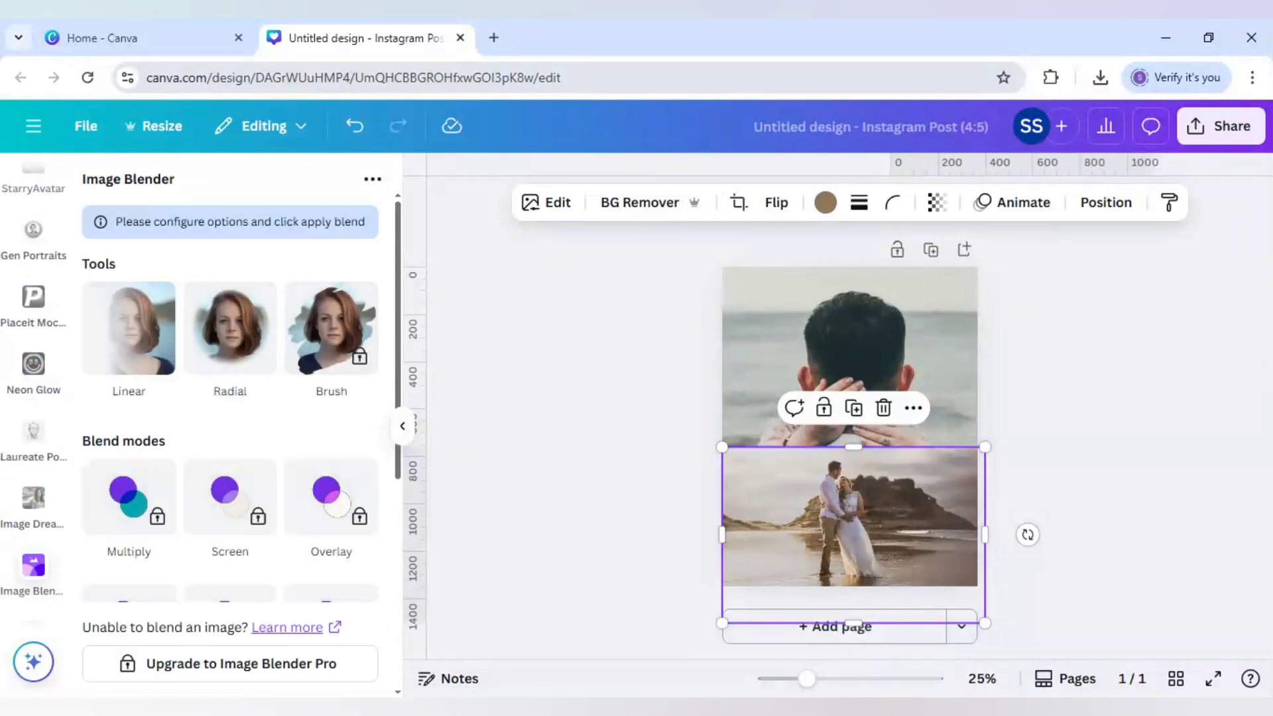
# Apply a Linear blend, position its fade edge near the couple photo's top, and save.
pyautogui.click(140, 345)
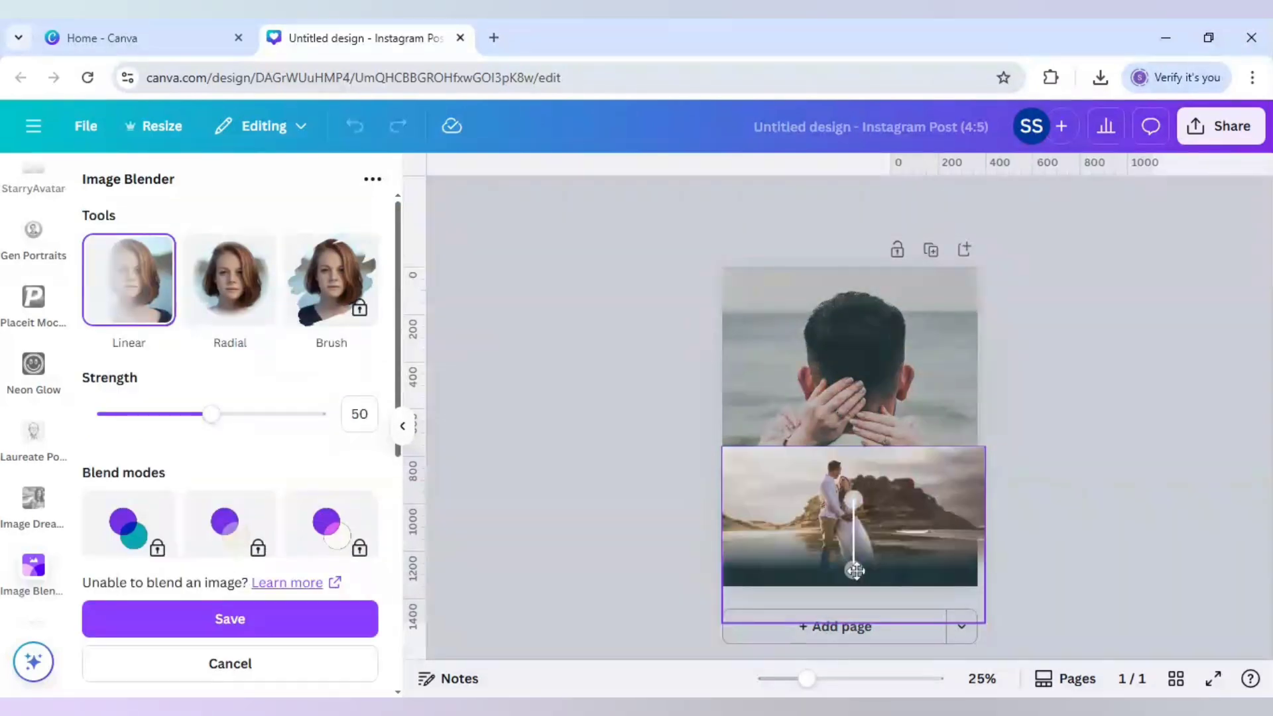
pyautogui.moveTo(856, 570); pyautogui.dragTo(846, 440)
pyautogui.moveTo(853, 499)
pyautogui.mouseDown()
pyautogui.moveTo(849, 553)
pyautogui.moveTo(849, 518)
pyautogui.mouseUp()
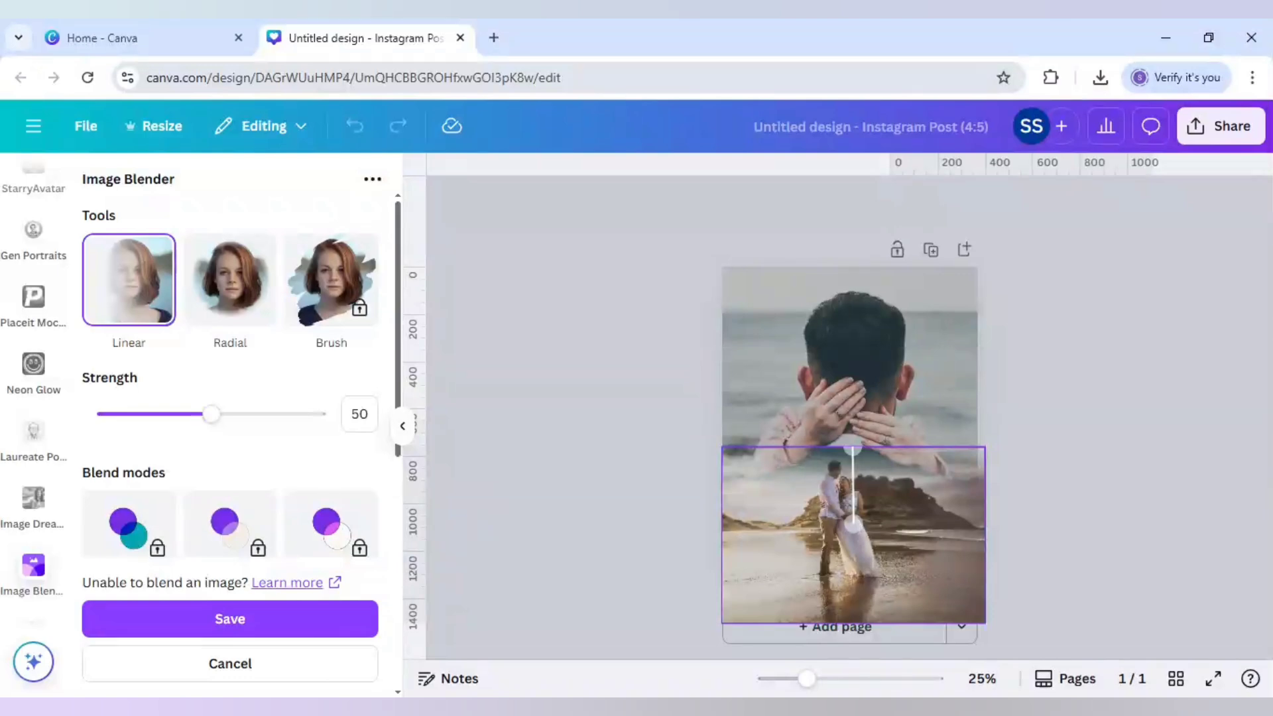
pyautogui.moveTo(852, 526); pyautogui.dragTo(852, 516)
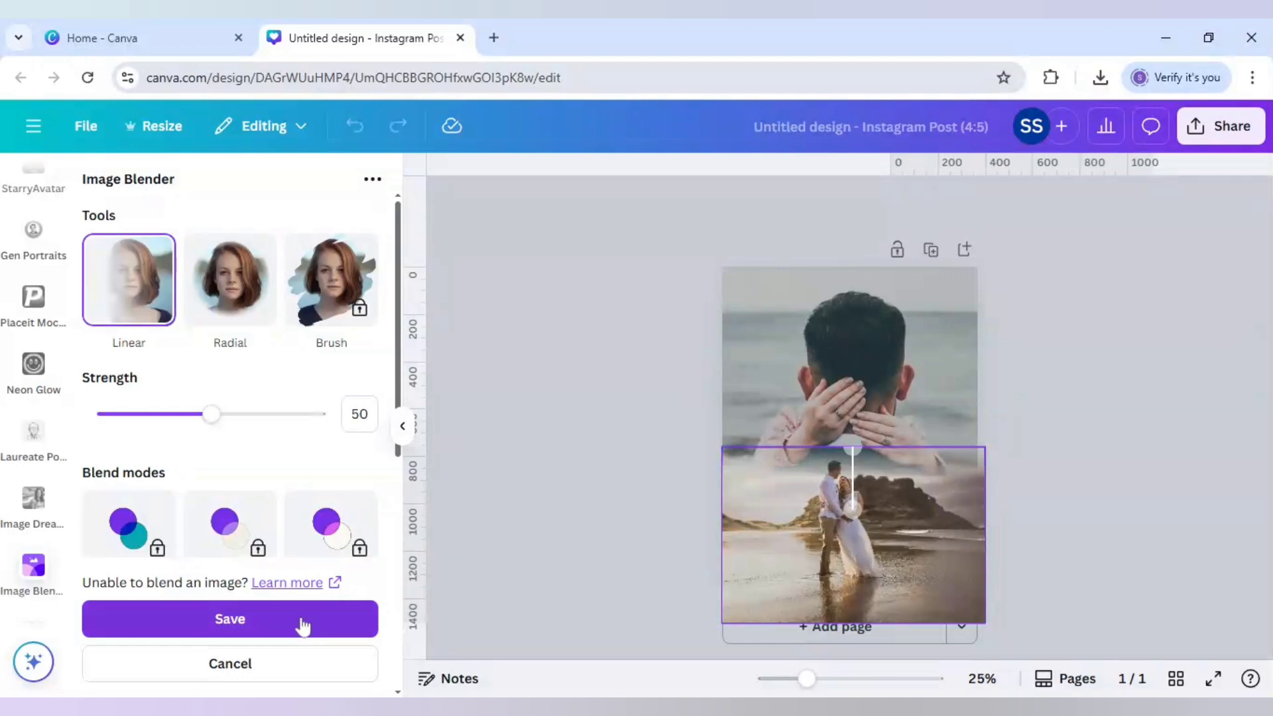
pyautogui.click(302, 625)
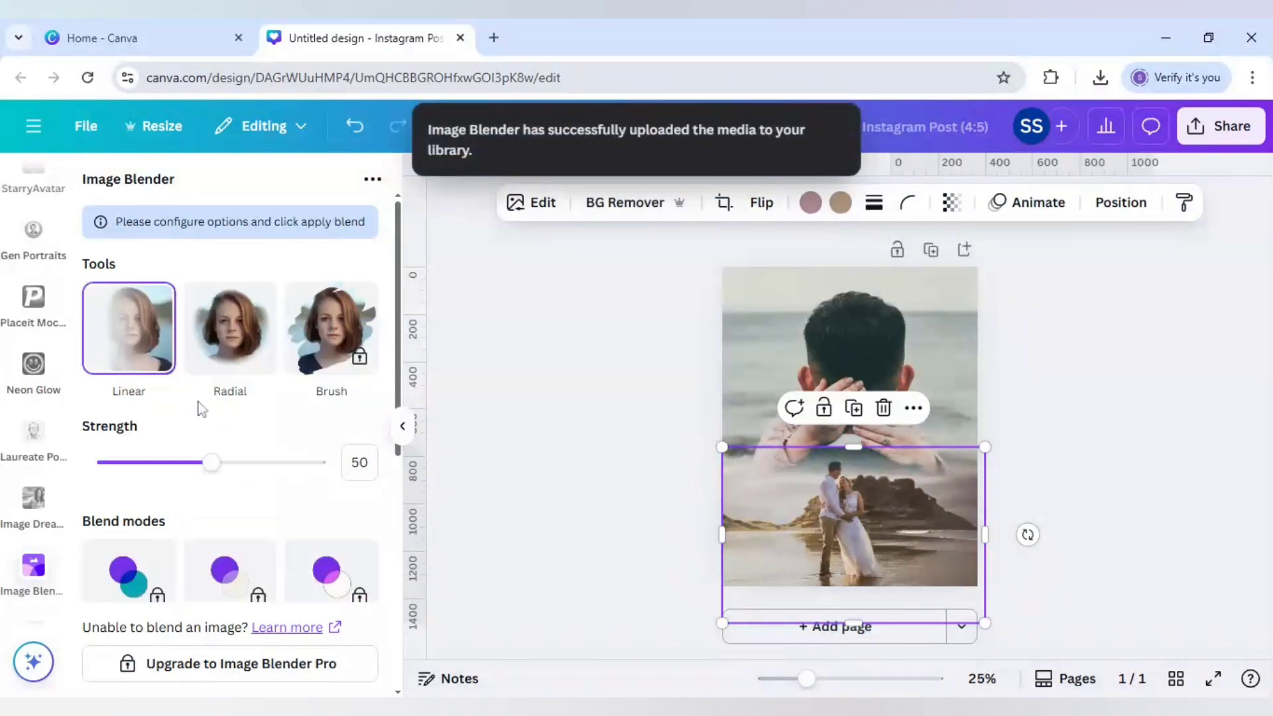
# Re-angle the Linear fade steeply downward, save it to the media library, then preview Radial.
pyautogui.click(244, 346)
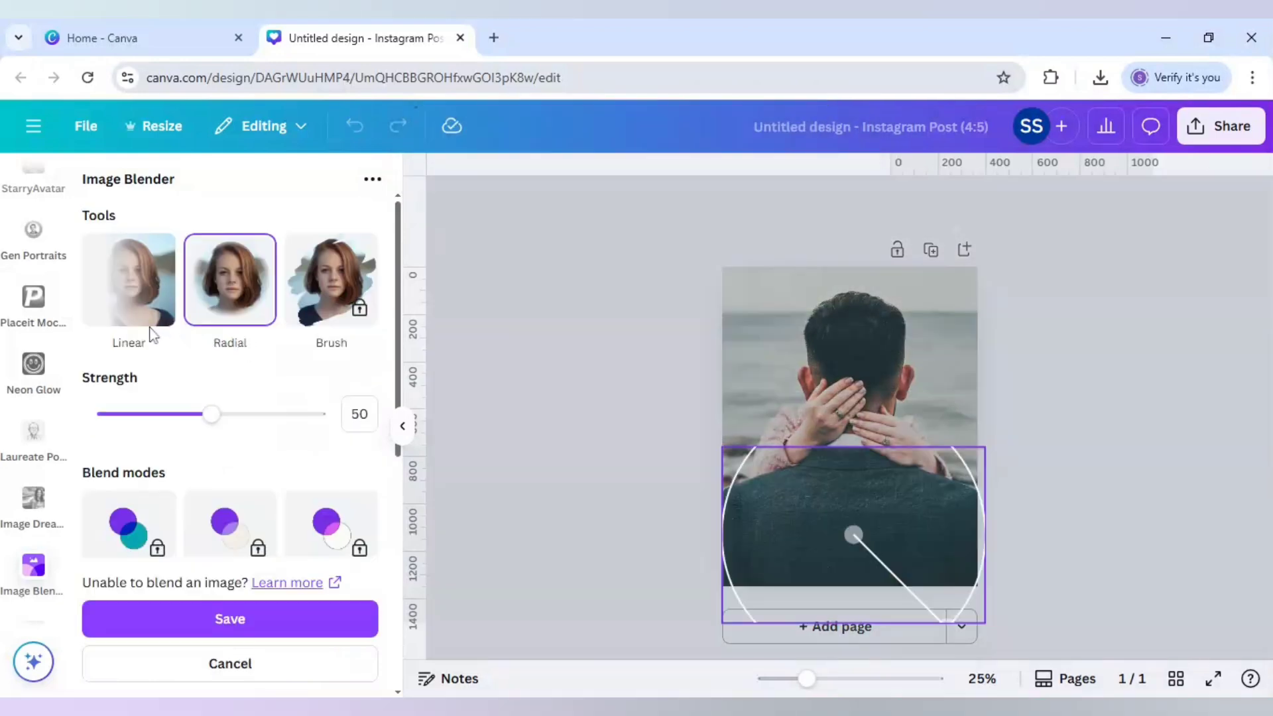
pyautogui.click(153, 335)
pyautogui.moveTo(853, 569); pyautogui.dragTo(735, 435)
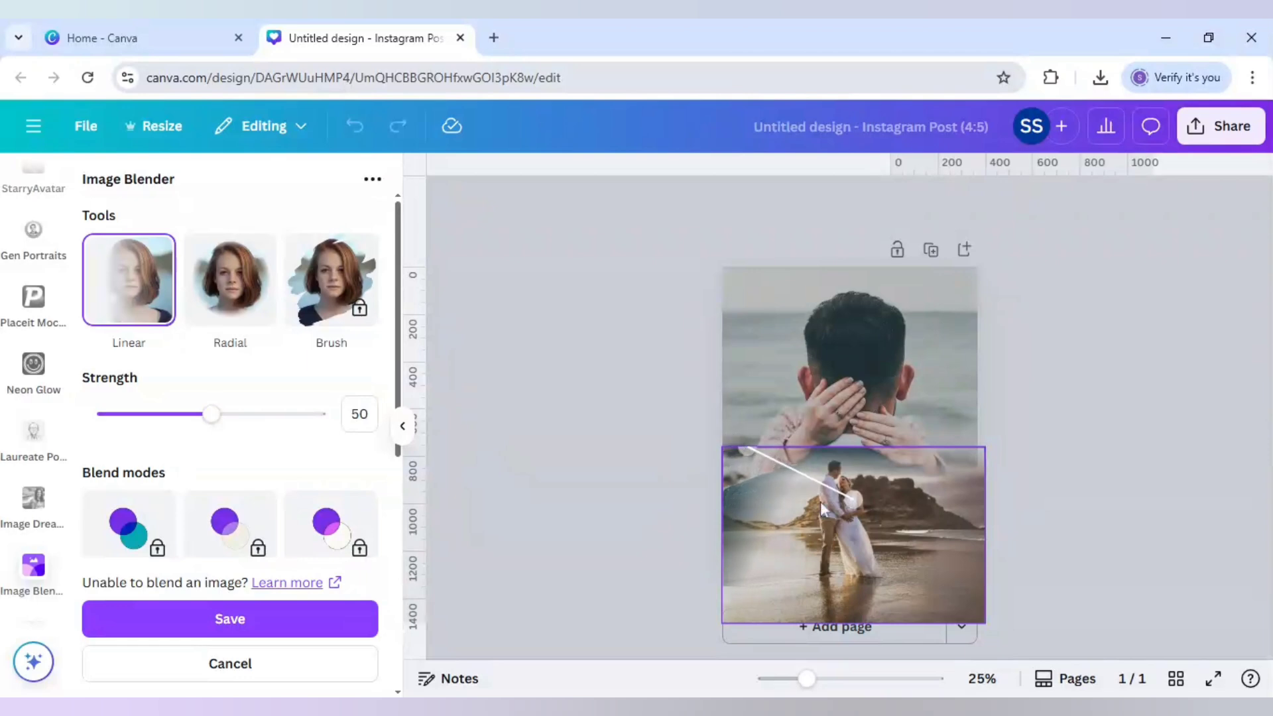
pyautogui.moveTo(852, 497); pyautogui.dragTo(785, 526)
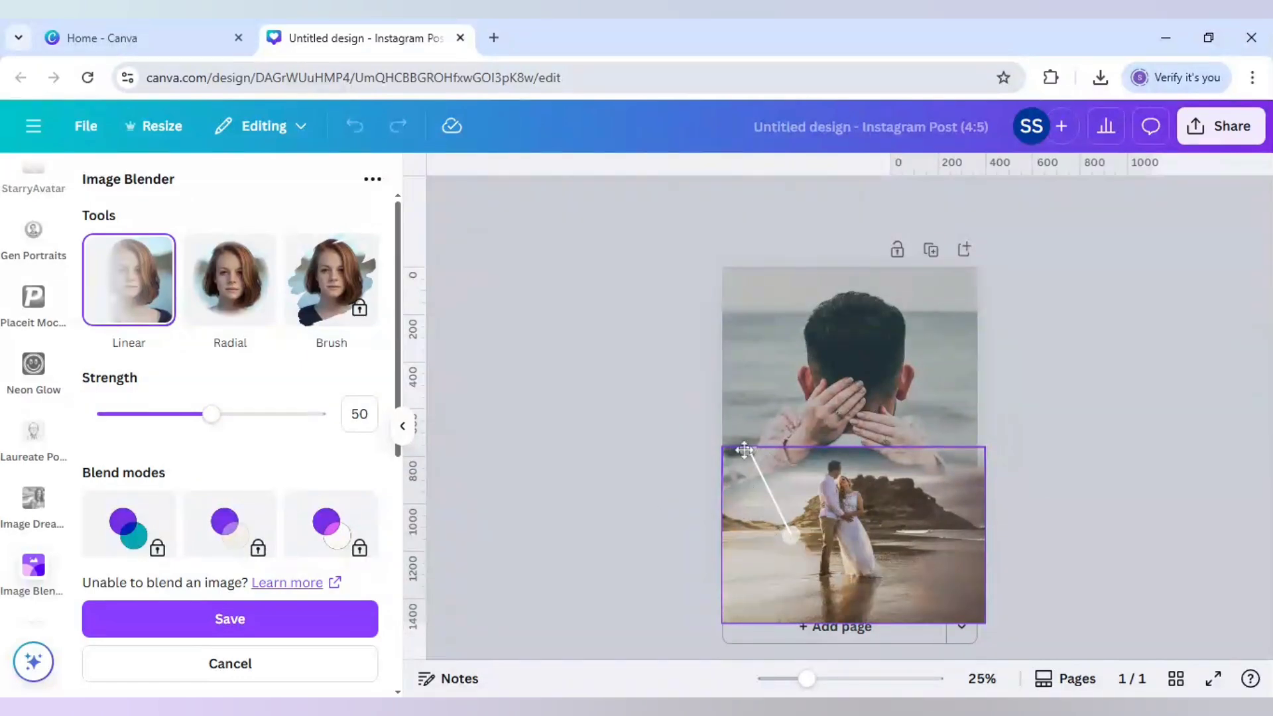
pyautogui.click(243, 623)
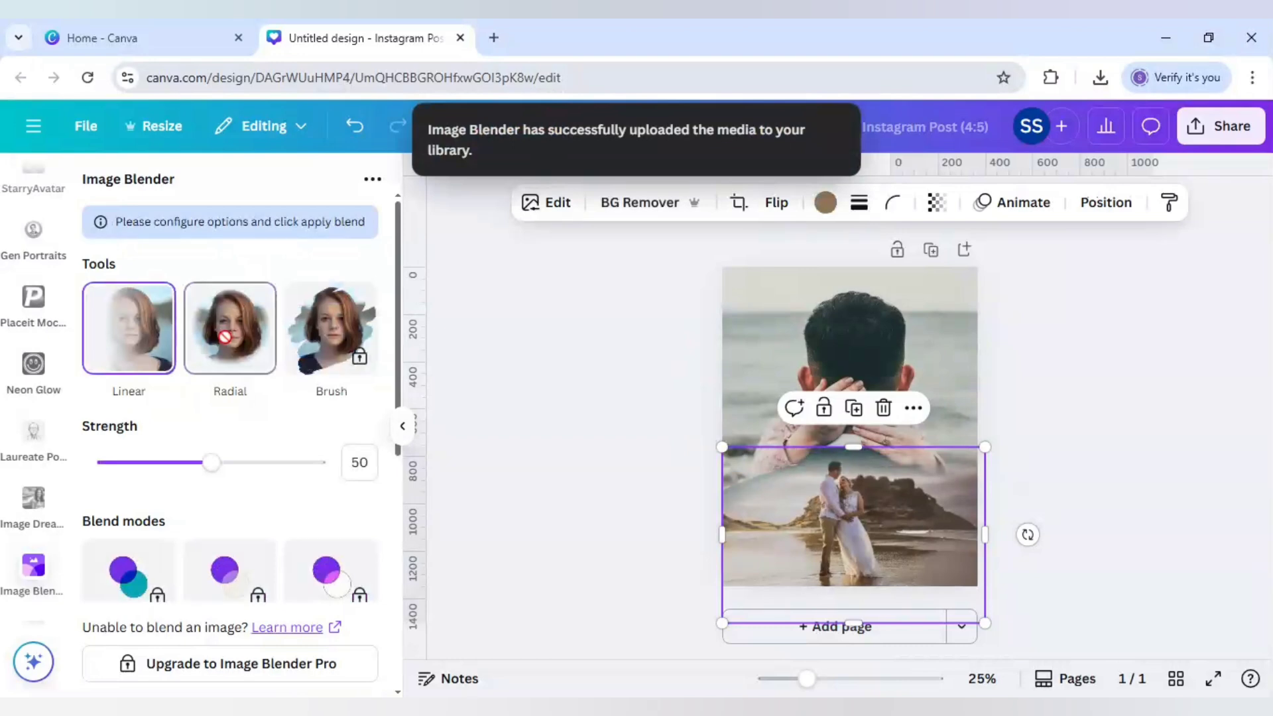
pyautogui.click(225, 338)
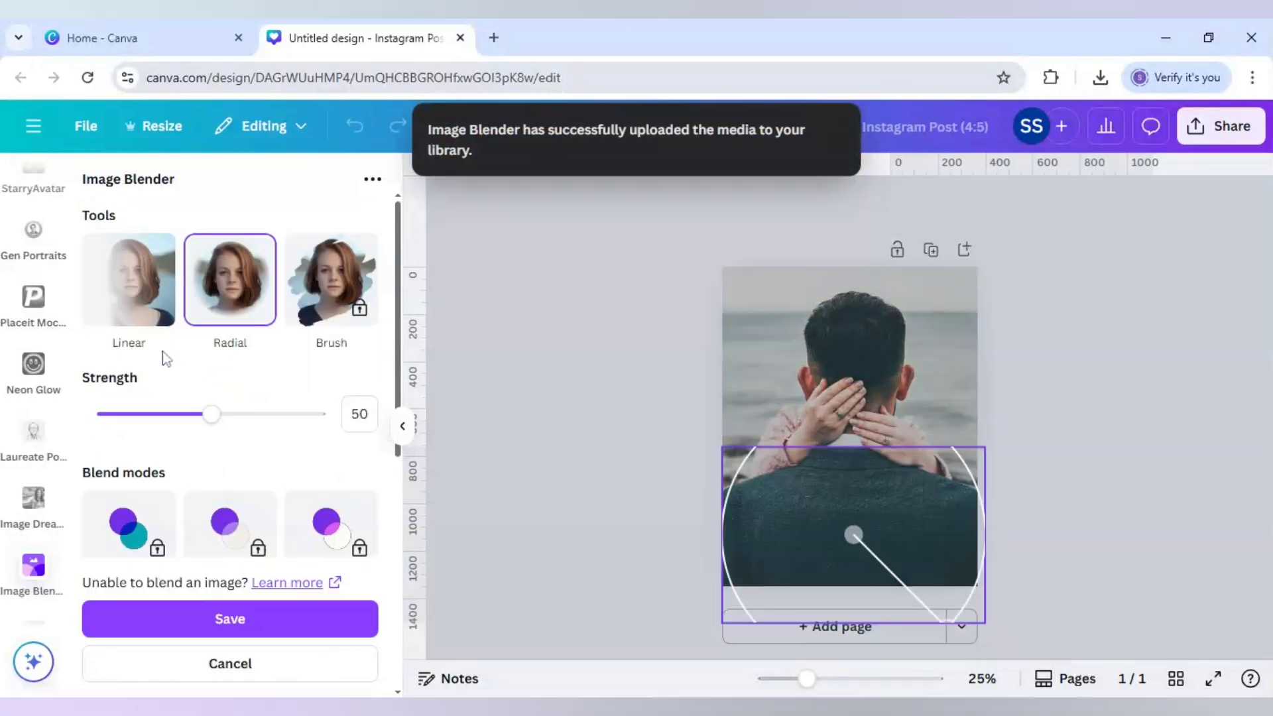
# Return to Linear and tilt the fade diagonally toward the upper right across the couple photo.
pyautogui.click(160, 348)
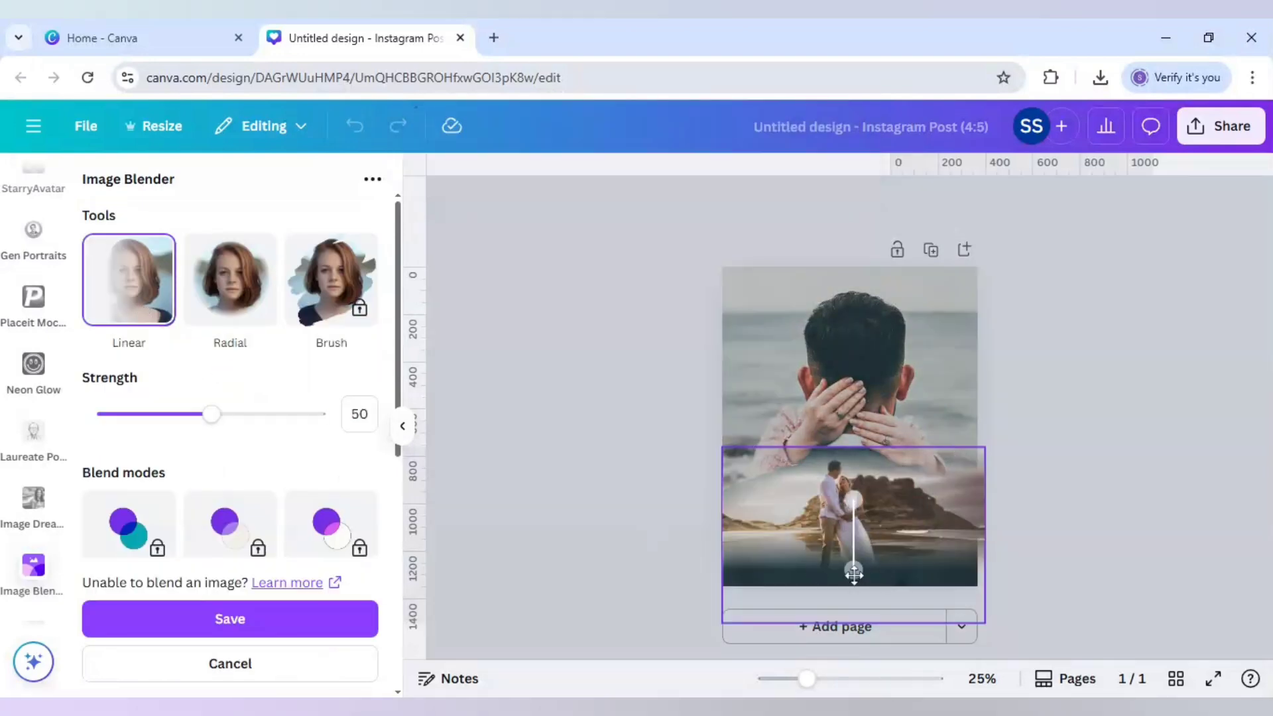
pyautogui.moveTo(855, 573); pyautogui.dragTo(950, 444)
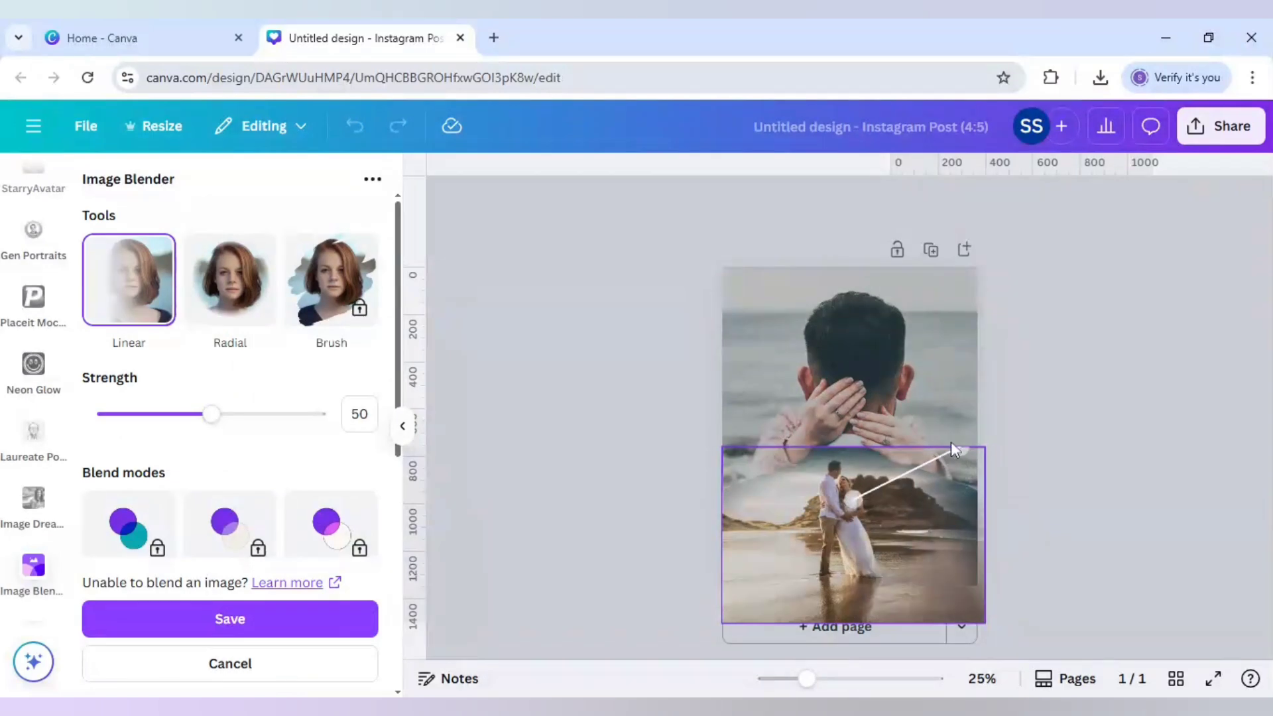
pyautogui.moveTo(864, 504); pyautogui.dragTo(920, 540)
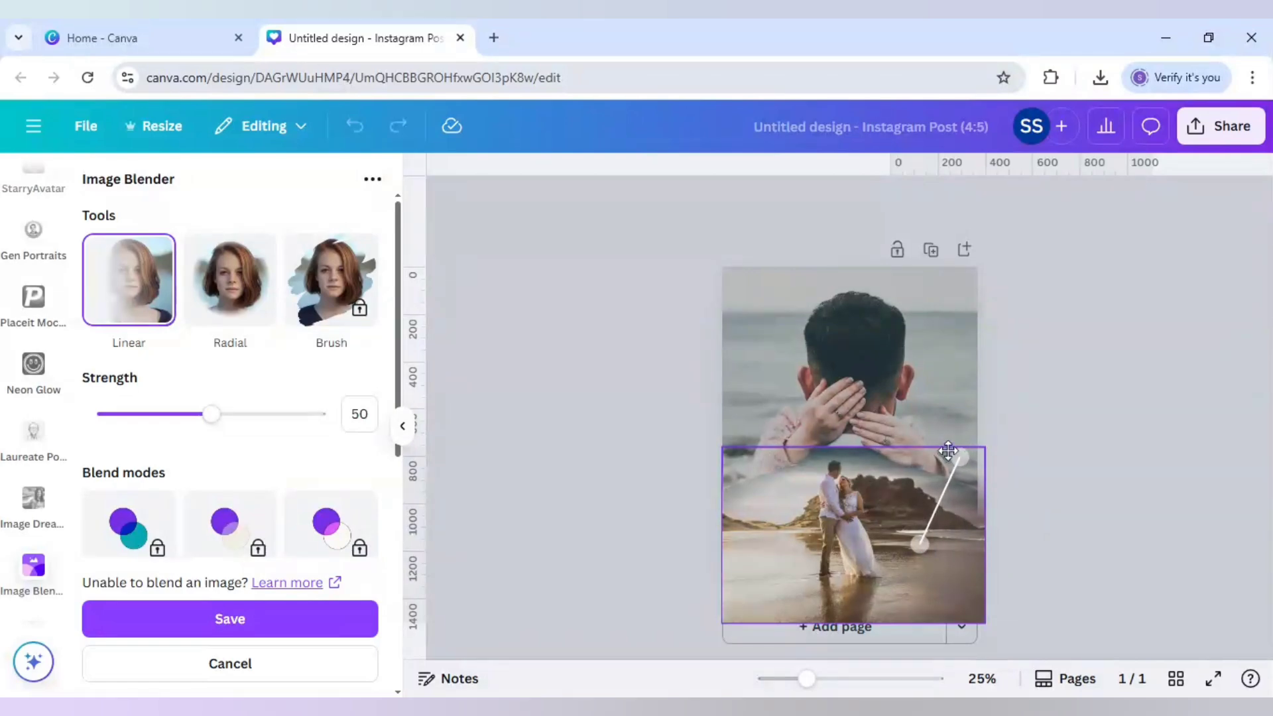
pyautogui.moveTo(947, 450); pyautogui.dragTo(933, 452)
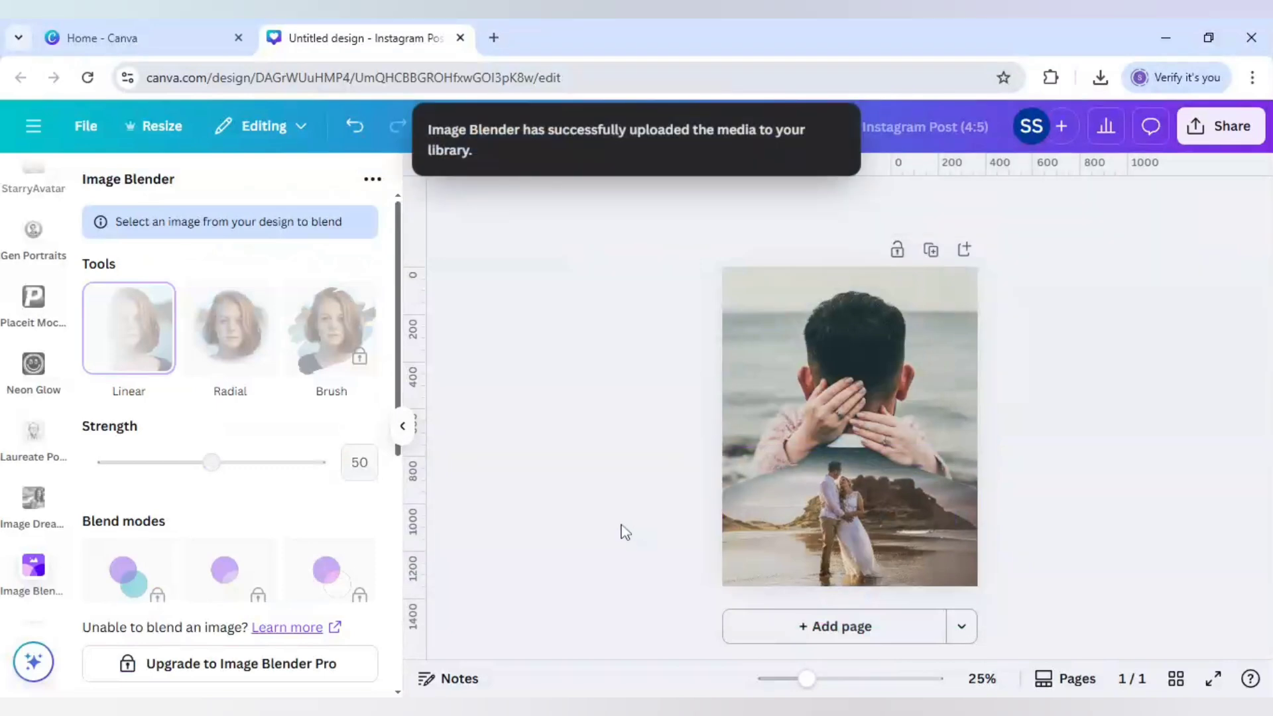
pyautogui.moveTo(807, 678); pyautogui.dragTo(834, 688)
pyautogui.click(833, 680)
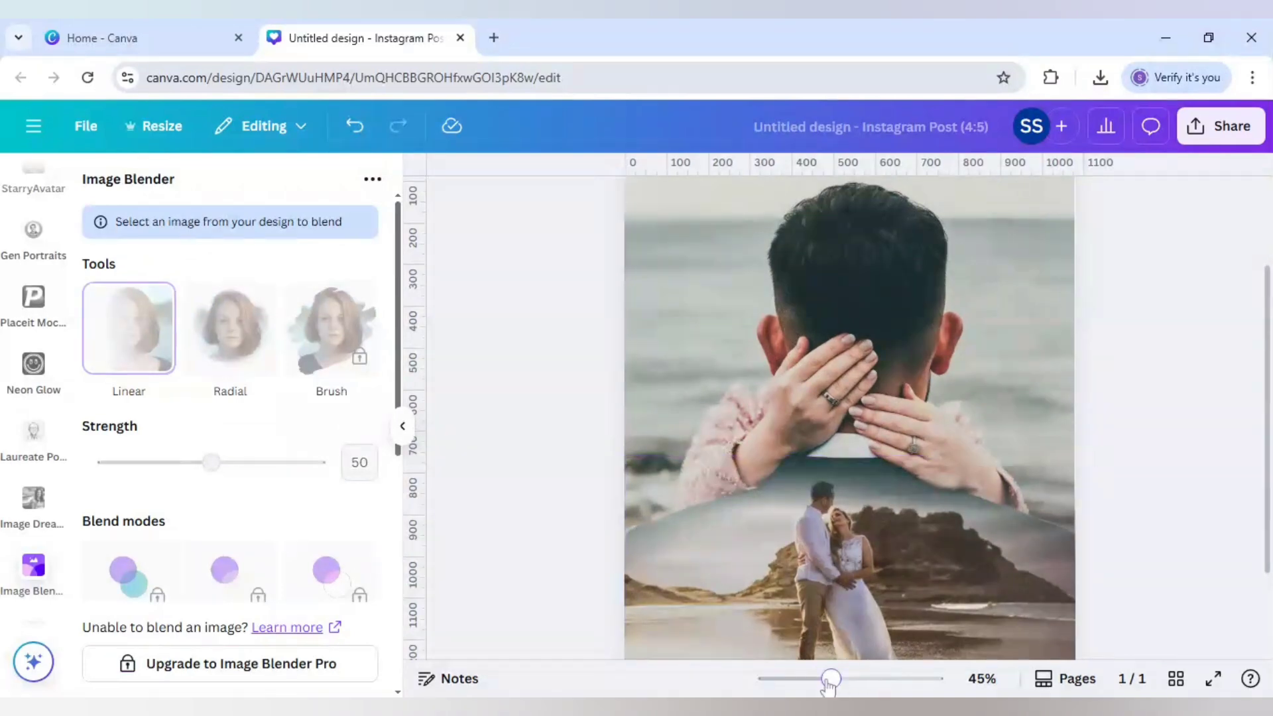
pyautogui.moveTo(831, 679); pyautogui.dragTo(813, 686)
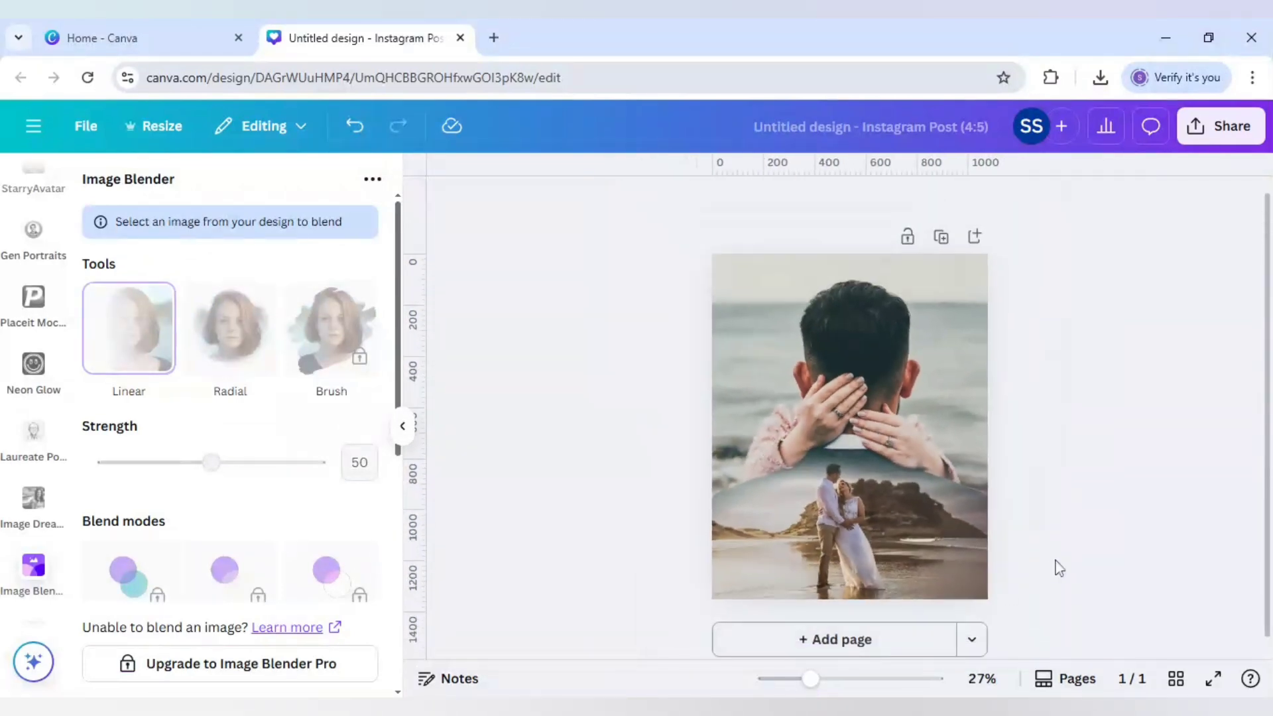